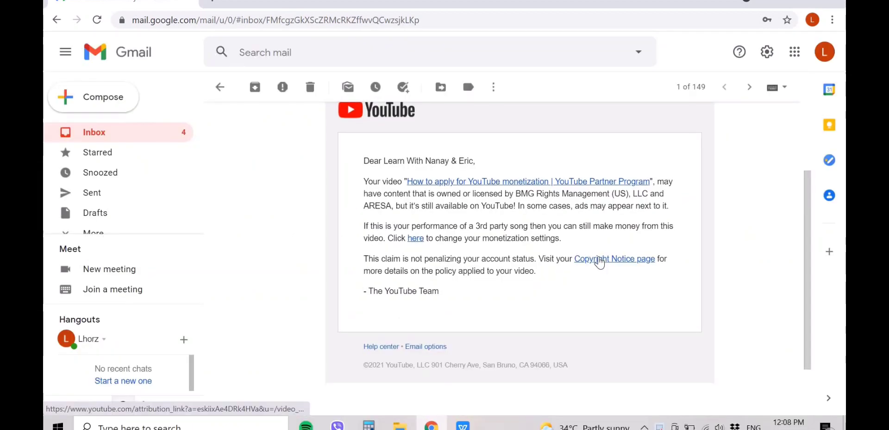
# - Open the Copyright Notice page from the YouTube email and view the claim details of the YouTube monetization video
pyautogui.click(599, 260)
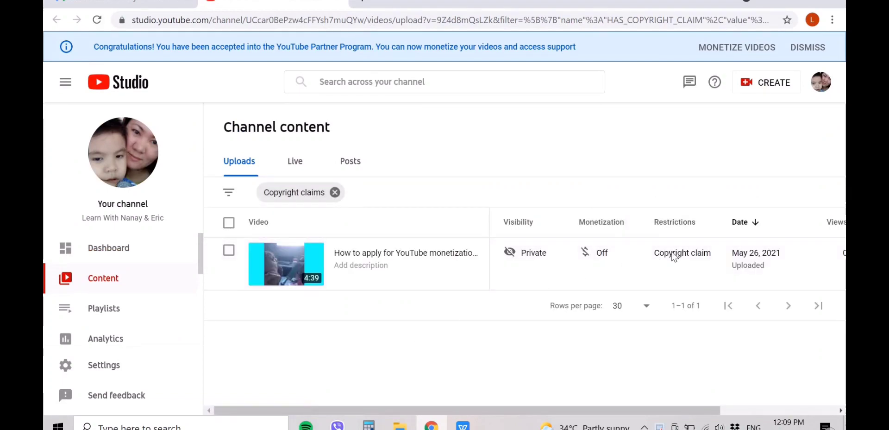
pyautogui.moveTo(680, 256)
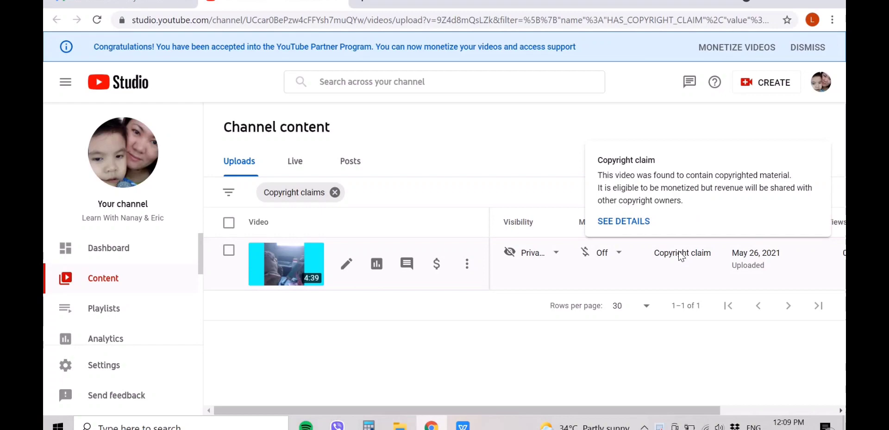
pyautogui.click(630, 221)
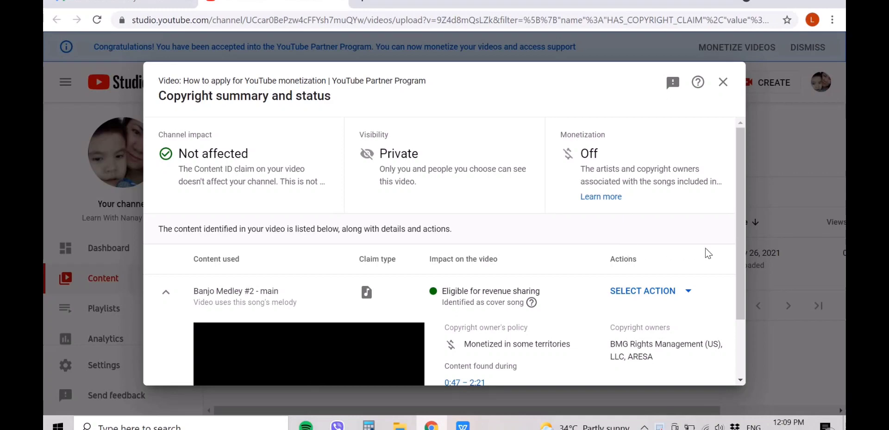
pyautogui.moveTo(742, 249); pyautogui.dragTo(740, 337)
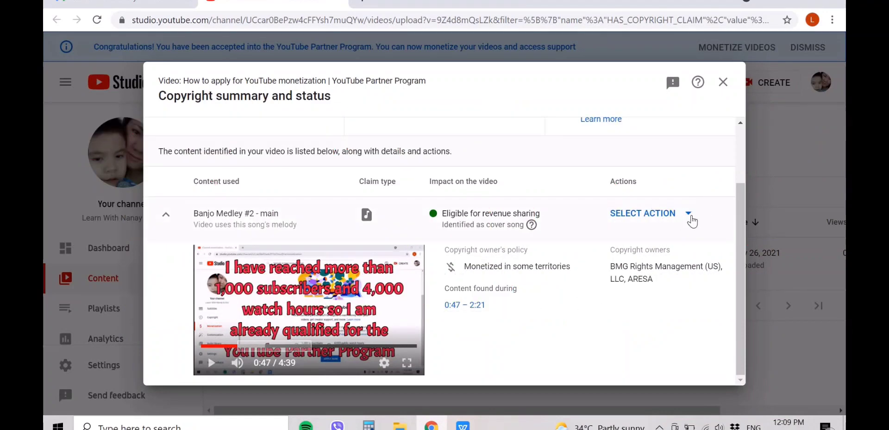
# - Start a dispute of the Banjo Medley #2 claim and complete the eligibility confirmation
pyautogui.click(694, 220)
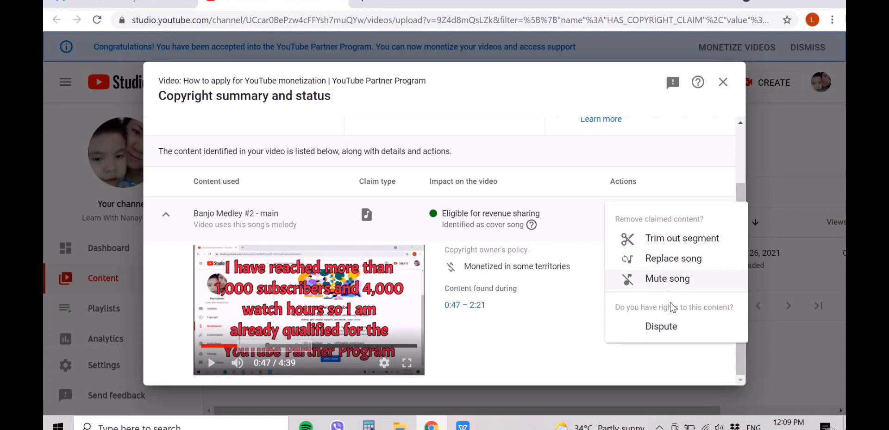
pyautogui.click(666, 330)
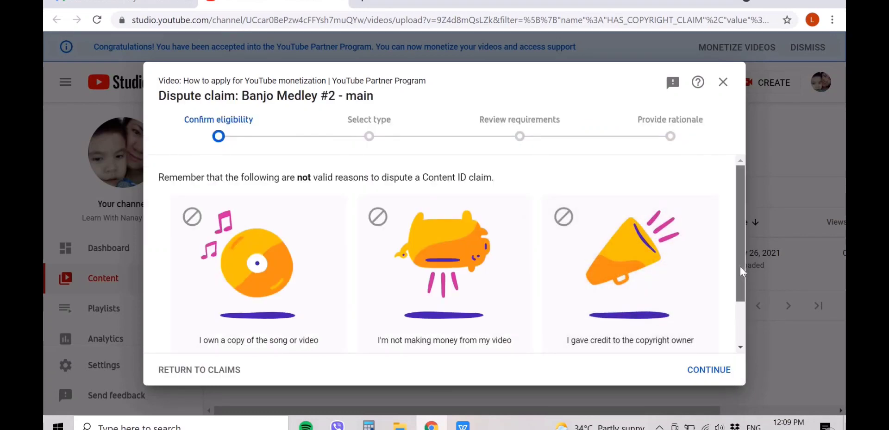
pyautogui.scroll(-2, 743, 272)
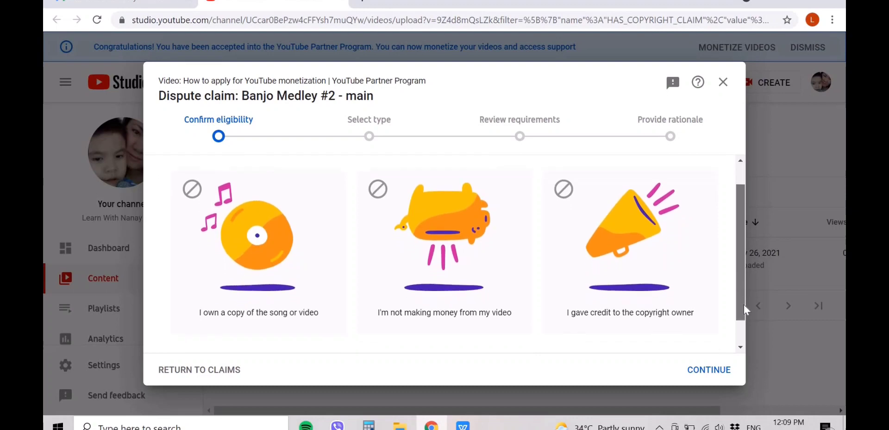
pyautogui.click(164, 328)
pyautogui.click(706, 372)
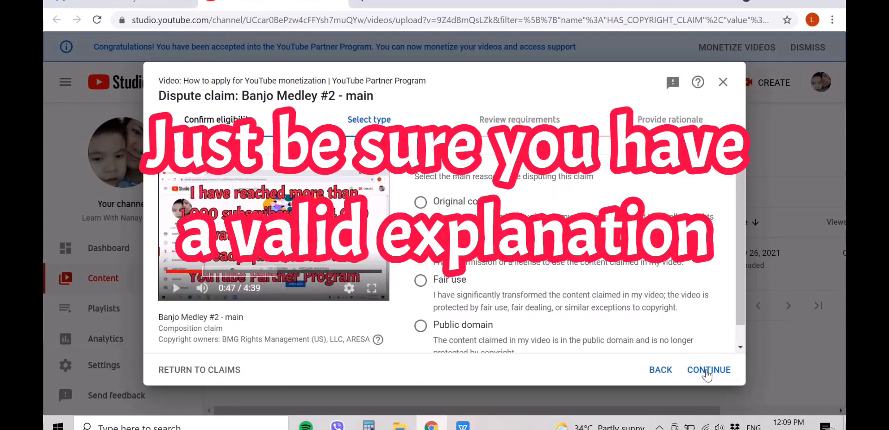
# - Select Public domain as the dispute reason and confirm that the claimed content is in the public domain or otherwise not protected by copyright
pyautogui.scroll(-1, 743, 296)
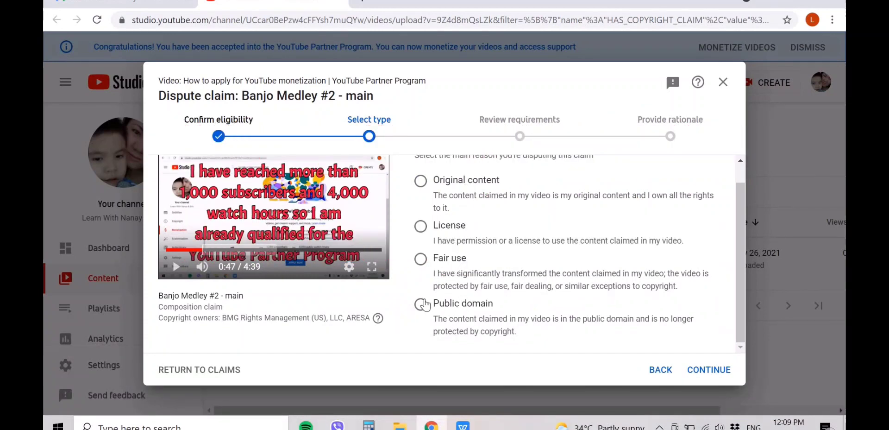
pyautogui.click(421, 306)
pyautogui.click(703, 371)
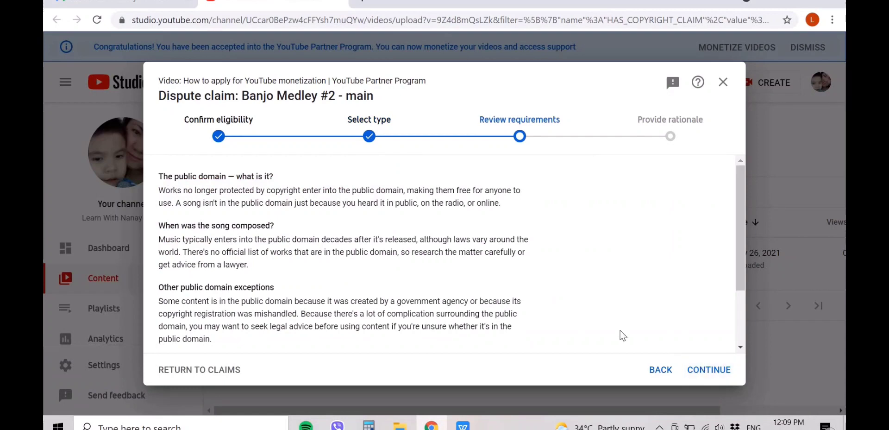
pyautogui.scroll(-3, 502, 313)
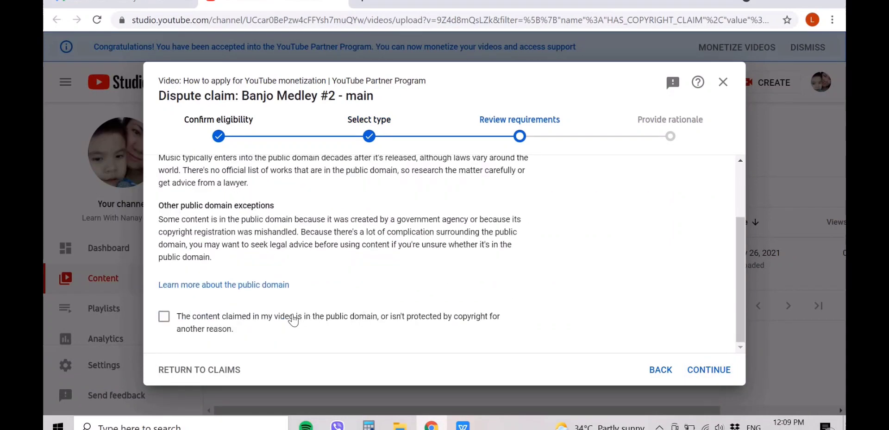
pyautogui.click(164, 317)
pyautogui.click(699, 371)
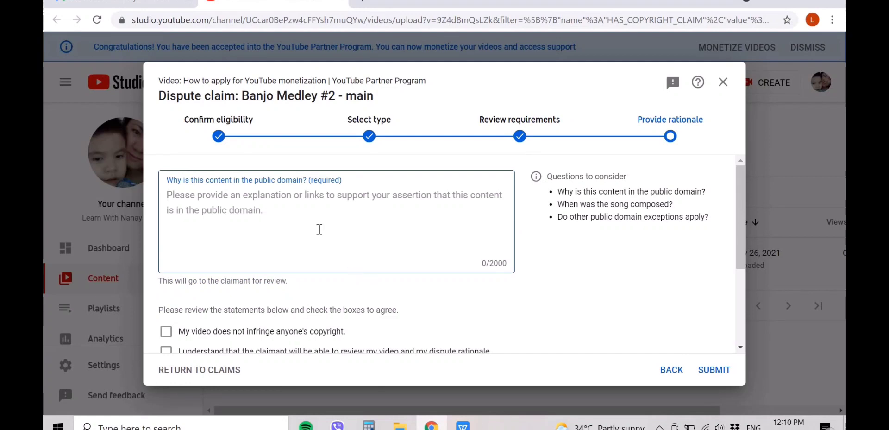
# - Begin the rationale with "I have taken the music from a supposed copyright-free music domain so I believe it should not have a copyright claim anymore."
pyautogui.write('I have taken the')
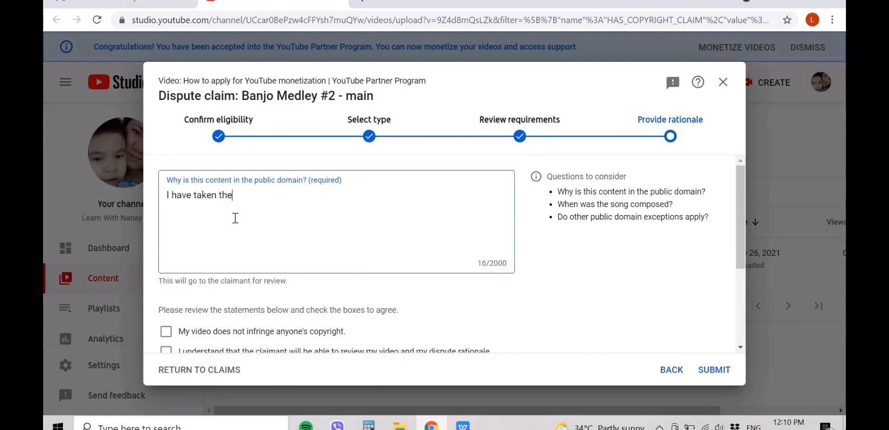
pyautogui.write(' music from a supposed copyright-free music domain')
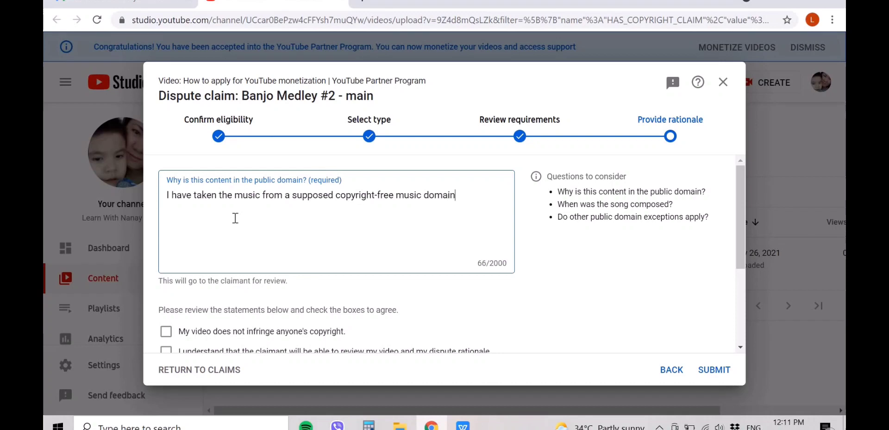
pyautogui.write(' and have')
pyautogui.press('BackSpace')
pyautogui.press('BackSpace')
pyautogui.press('BackSpace')
pyautogui.press('BackSpace')
pyautogui.press('BackSpace')
pyautogui.press('BackSpace')
pyautogui.press('BackSpace')
pyautogui.press('BackSpace')
pyautogui.write('so I believe it should not have ')
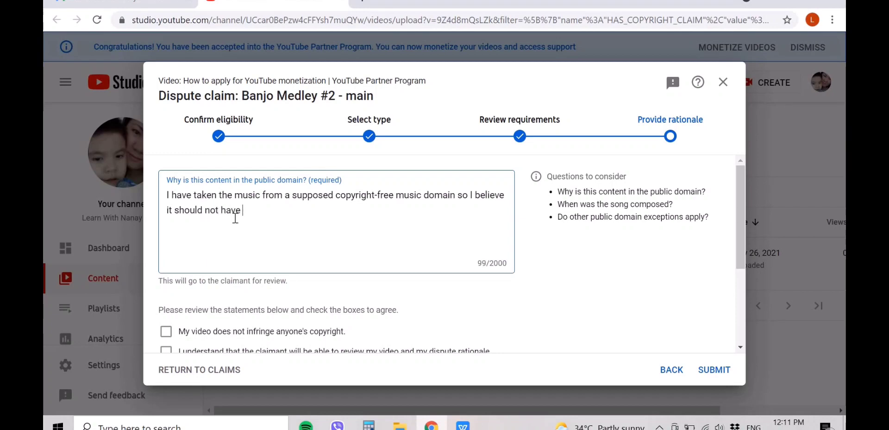
pyautogui.write('a copyright claim anymore. Besides')
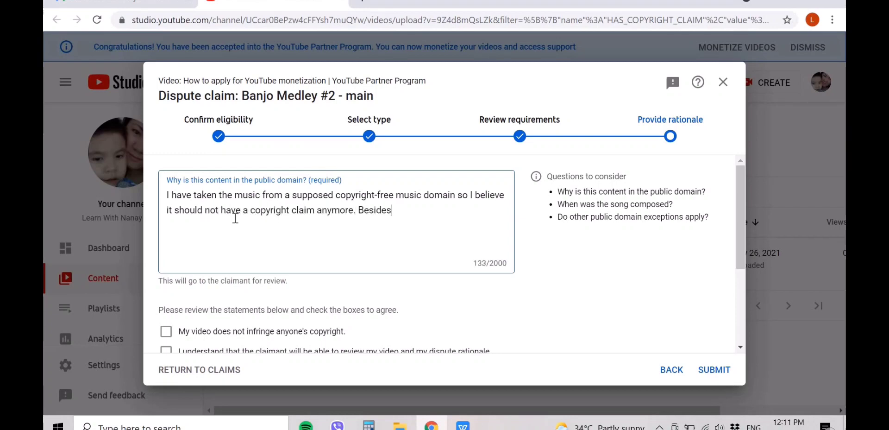
# - Add that the same song is used for the entire video except the intro, and ask why only a part has a copyright claim
pyautogui.write(', I have used the same song for the entire ')
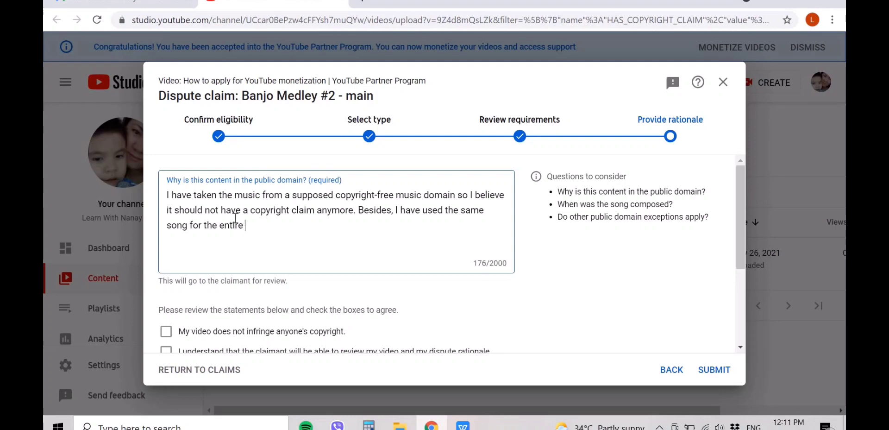
pyautogui.write('video (except for the intro ')
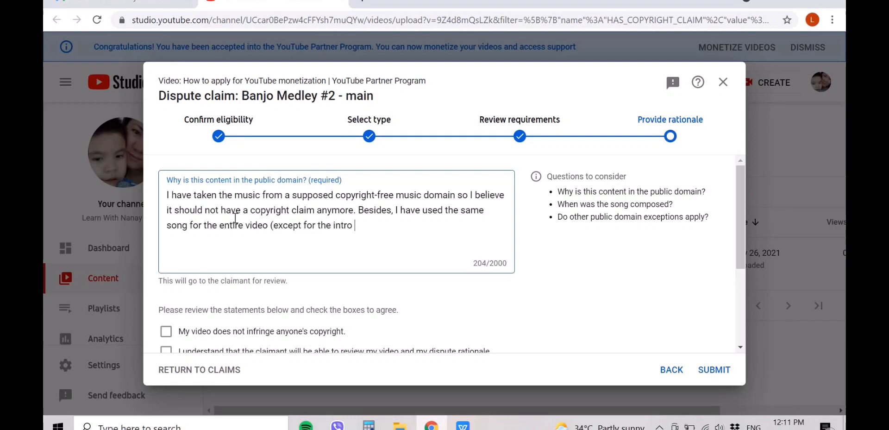
pyautogui.write('video), so why only a part of the v')
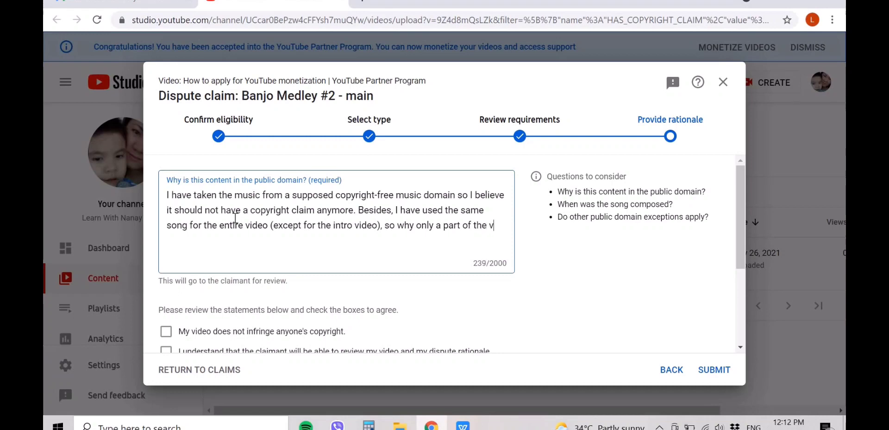
pyautogui.press('BackSpace')
pyautogui.write('so')
pyautogui.press('BackSpace')
pyautogui.press('BackSpace')
pyautogui.write('video has a copyright clai')
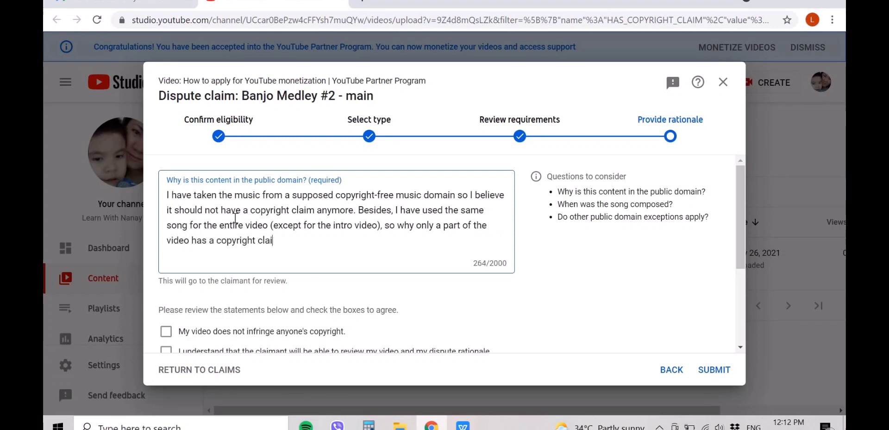
pyautogui.write('m instead of the whole video')
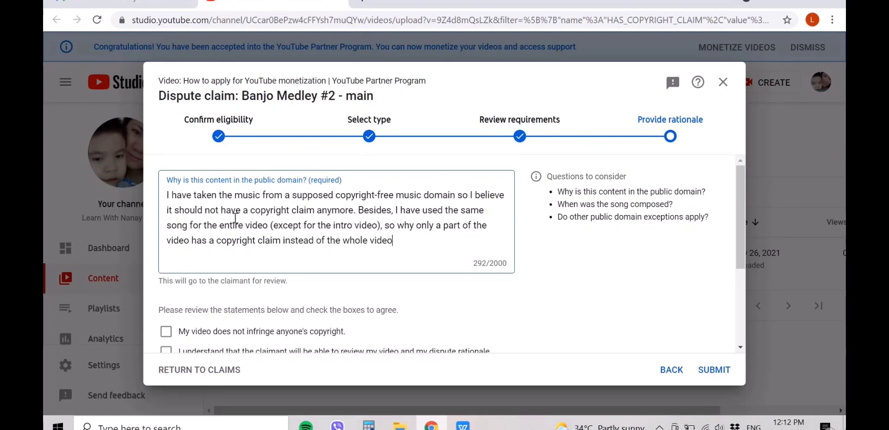
# - Offer to change the song if the claimant really owns it and/or it is still protected by copyright, ending the rationale with "Thank you."
pyautogui.write('? I would gladly change the song if the claimant is really the owner of the song ')
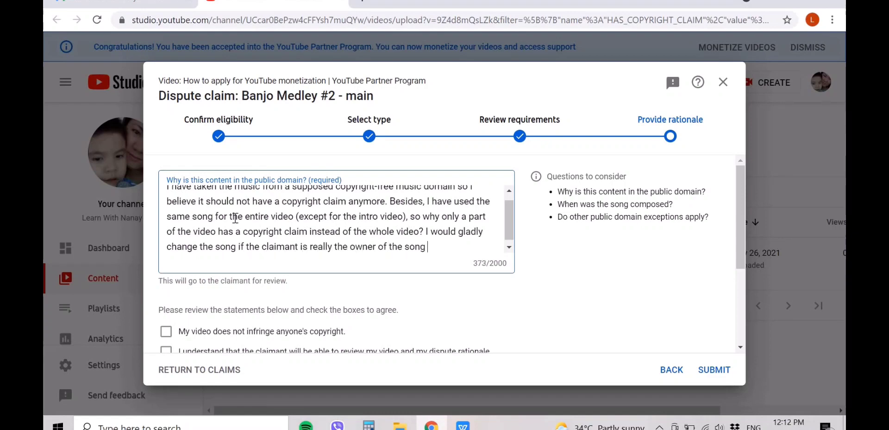
pyautogui.write('and it is still')
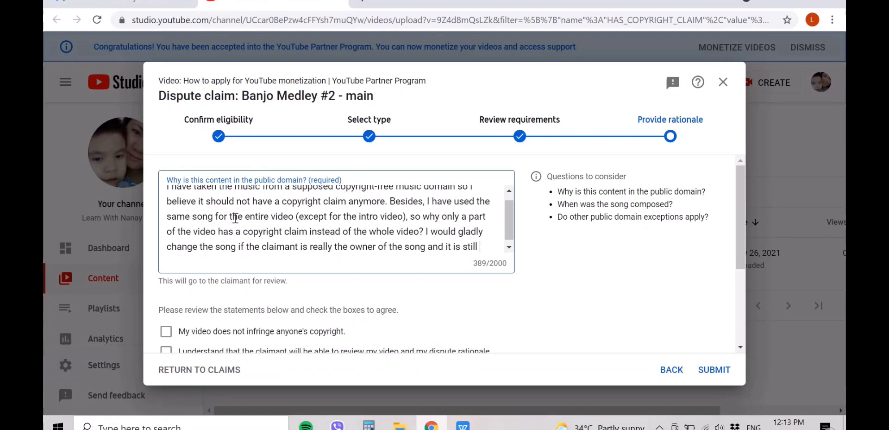
pyautogui.click(443, 248)
pyautogui.write('/or')
pyautogui.click(491, 246)
pyautogui.write('protected by ')
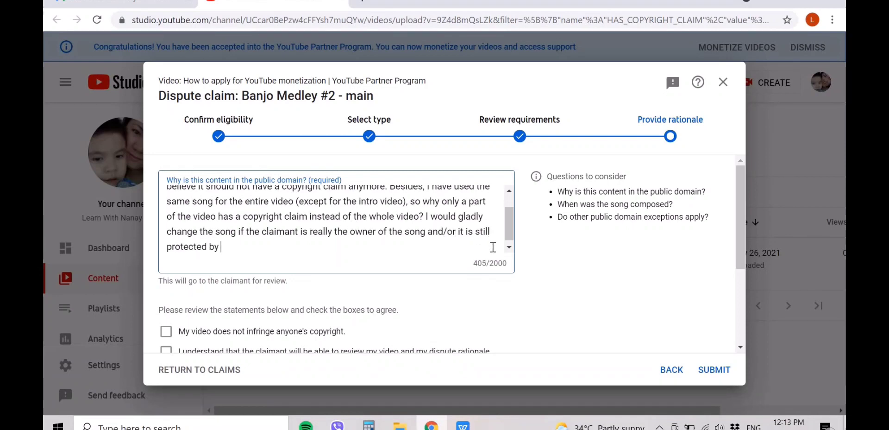
pyautogui.write('copyright. Thank you.')
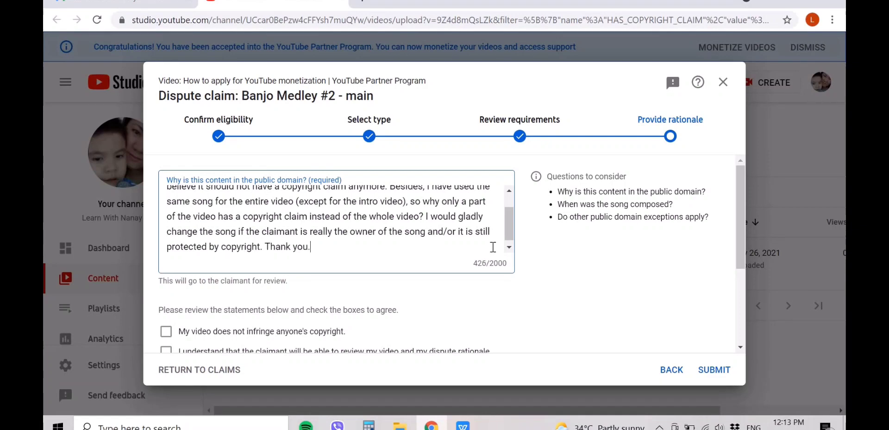
# - Proofread the rationale and replace "it" before "is still protected by copyright" with "the song"
pyautogui.scroll(3, 405, 202)
pyautogui.scroll(-2, 404, 202)
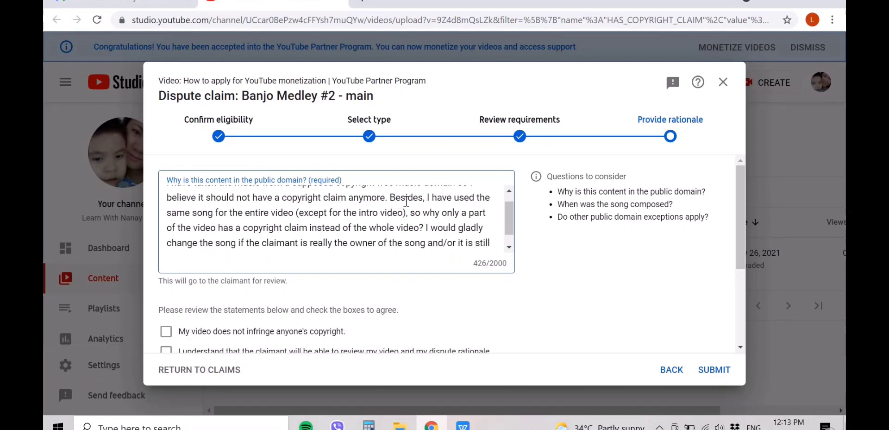
pyautogui.scroll(1, 406, 201)
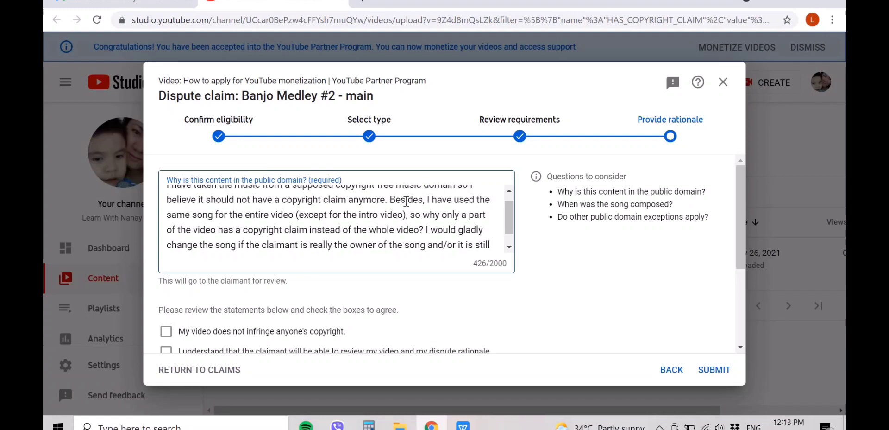
pyautogui.scroll(-1, 399, 197)
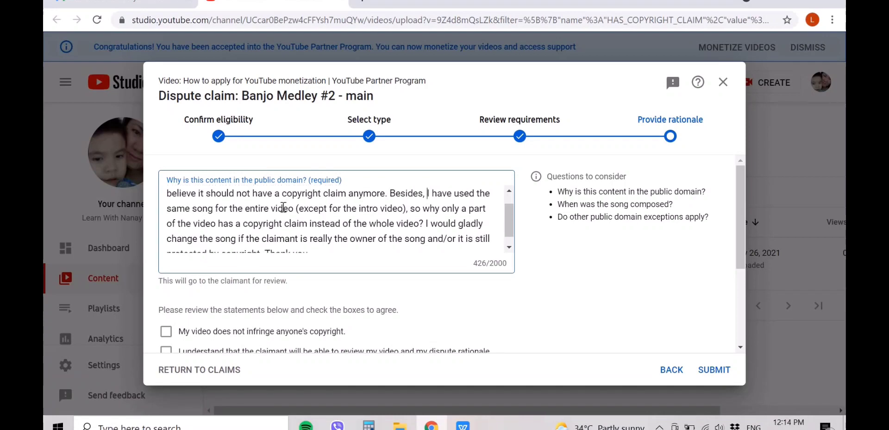
pyautogui.scroll(-2, 384, 209)
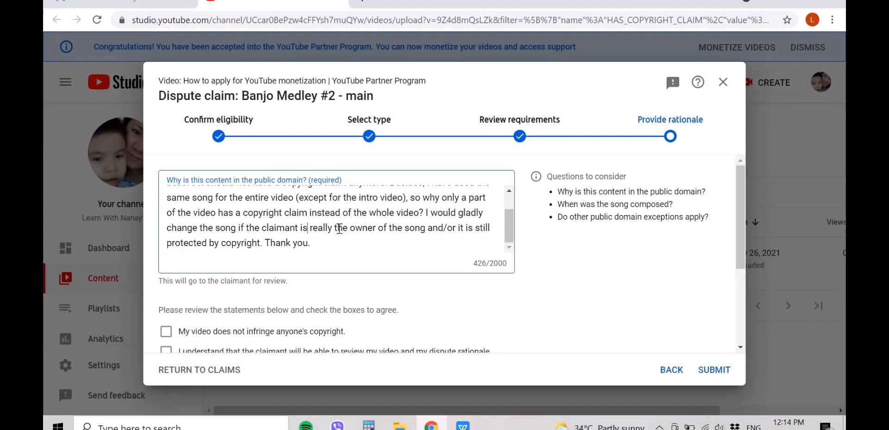
pyautogui.doubleClick(463, 228)
pyautogui.write('the song')
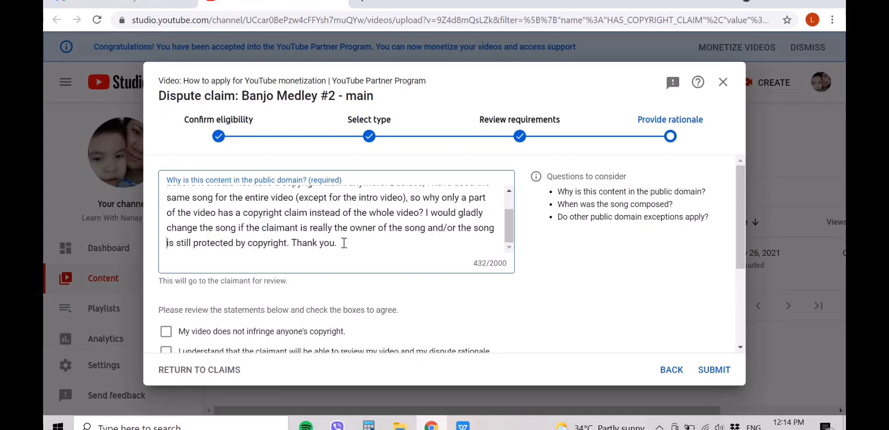
# - Agree to all three statements on non-infringement, claimant review and fraudulent disputes
pyautogui.scroll(-2, 344, 243)
pyautogui.click(167, 262)
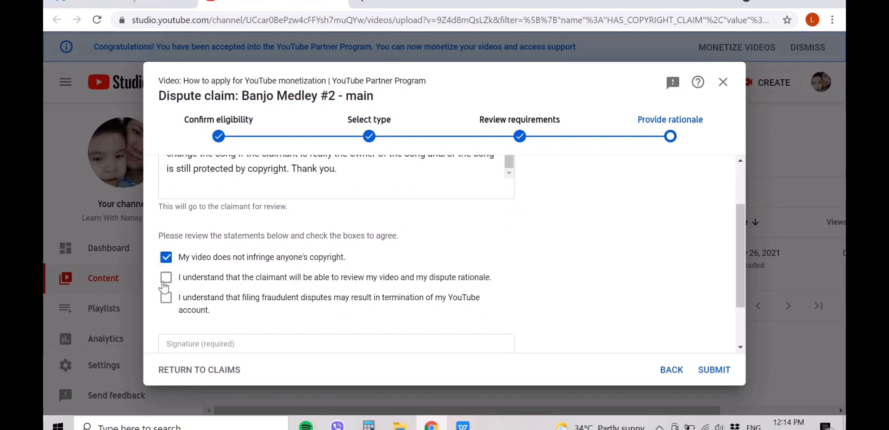
pyautogui.click(164, 280)
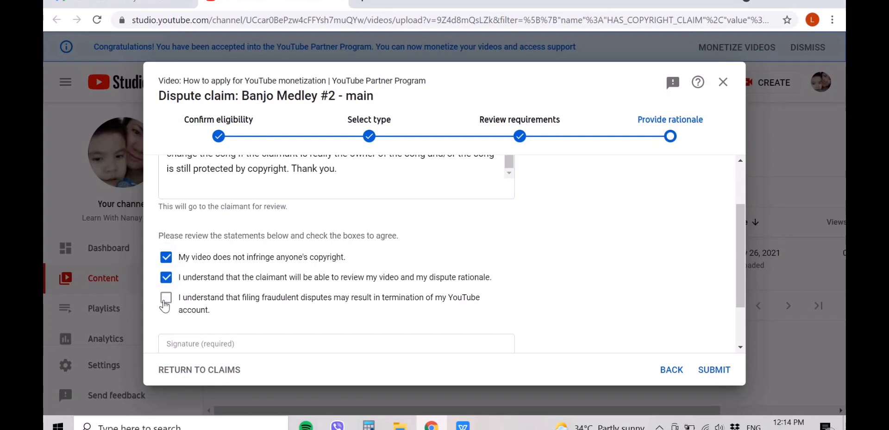
pyautogui.click(165, 302)
# - Sign the dispute with the full legal name, submit it and close the submission notice
pyautogui.scroll(-2, 246, 304)
pyautogui.click(218, 277)
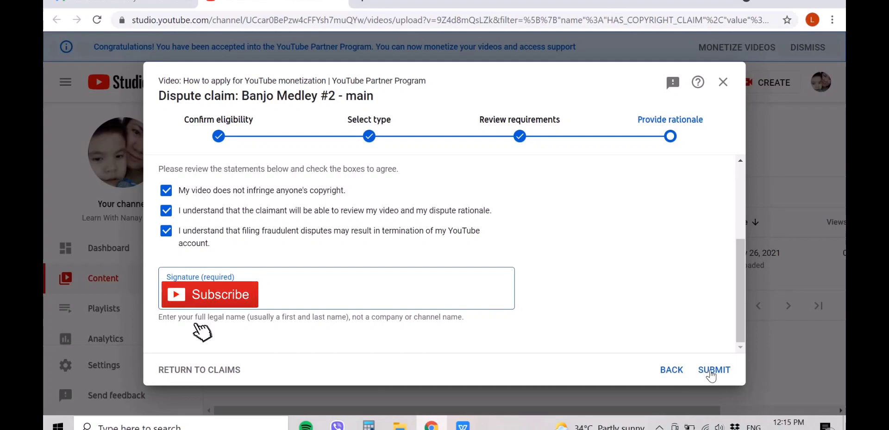
pyautogui.click(711, 372)
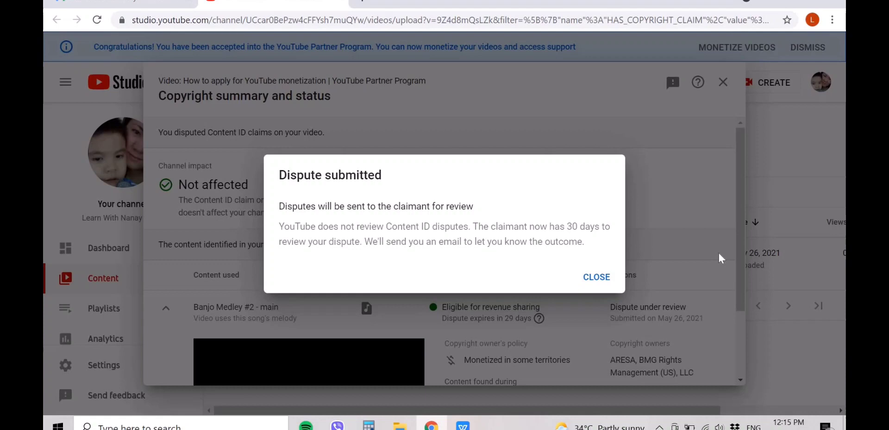
pyautogui.click(597, 277)
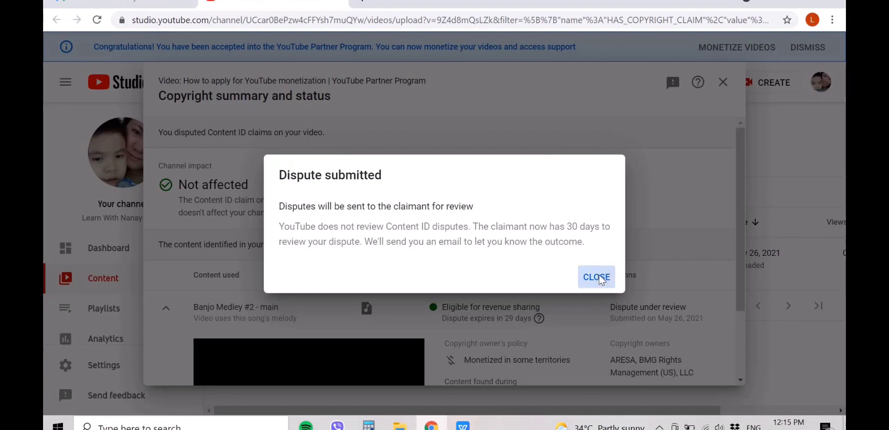
# - Close the copyright summary and view the restriction details of the video's copyright claim
pyautogui.click(722, 83)
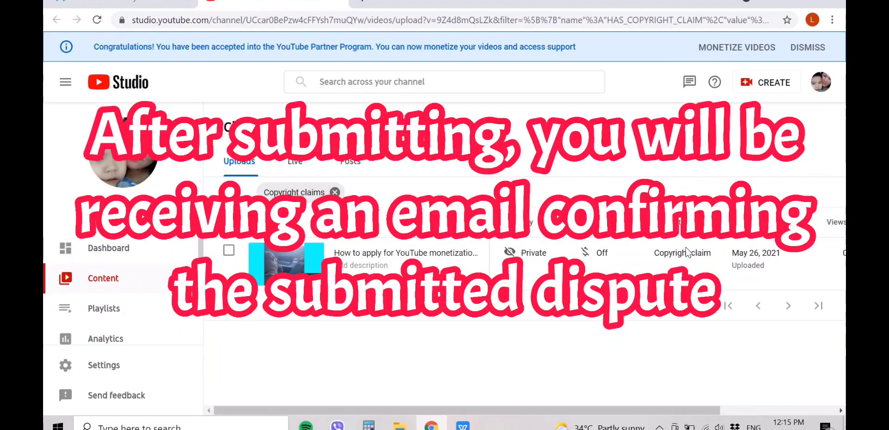
pyautogui.moveTo(688, 258)
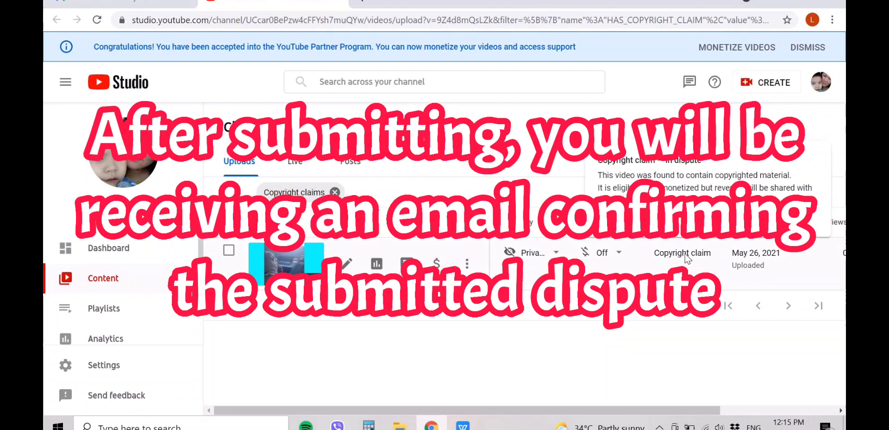
# - Switch to Gmail and open the inbox email "[Copyright claim] Your dispute has been submitted"
pyautogui.click(133, 4)
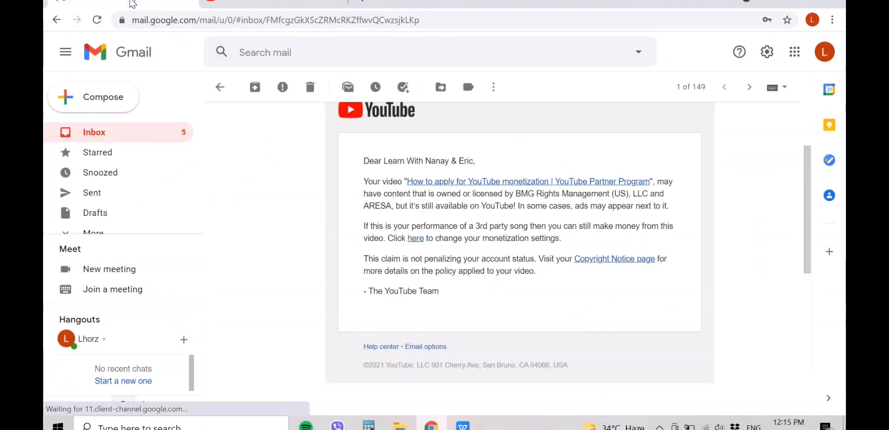
pyautogui.click(119, 132)
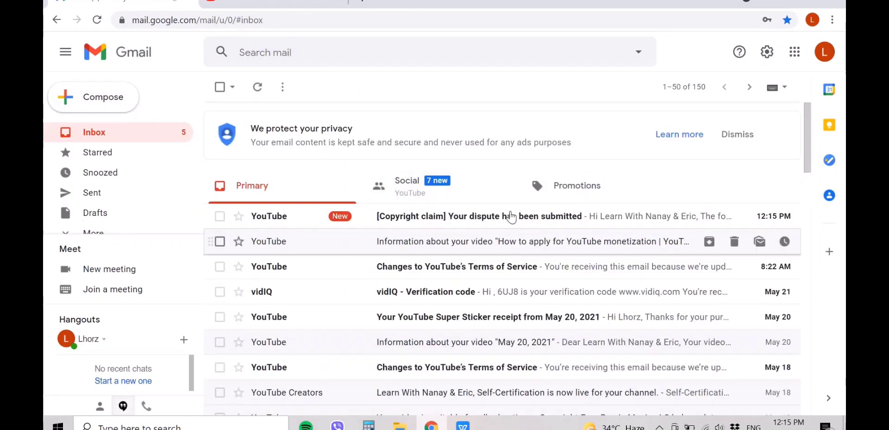
pyautogui.click(511, 222)
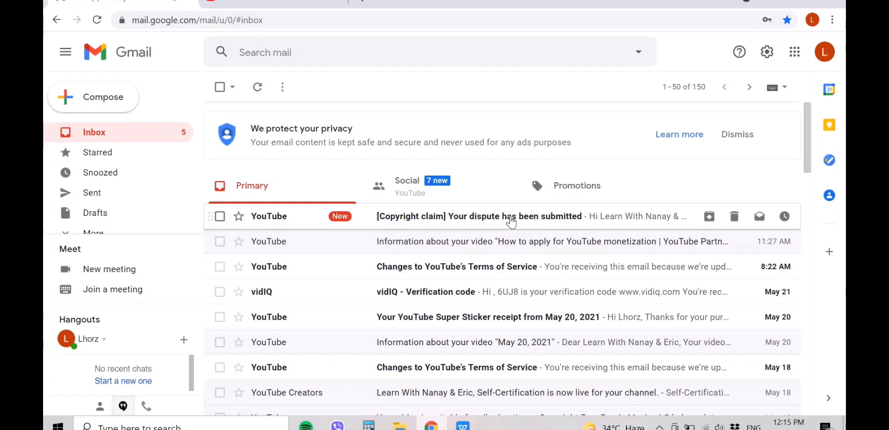
pyautogui.click(511, 222)
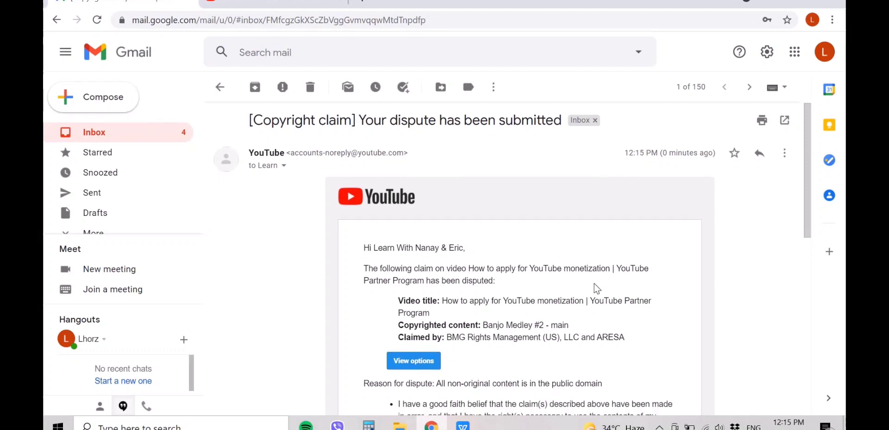
# - Read through the dispute confirmation email, checking the claim details, the dispute reason, the agreed statements and the claimant's review period
pyautogui.scroll(-2, 597, 288)
pyautogui.scroll(-3, 597, 290)
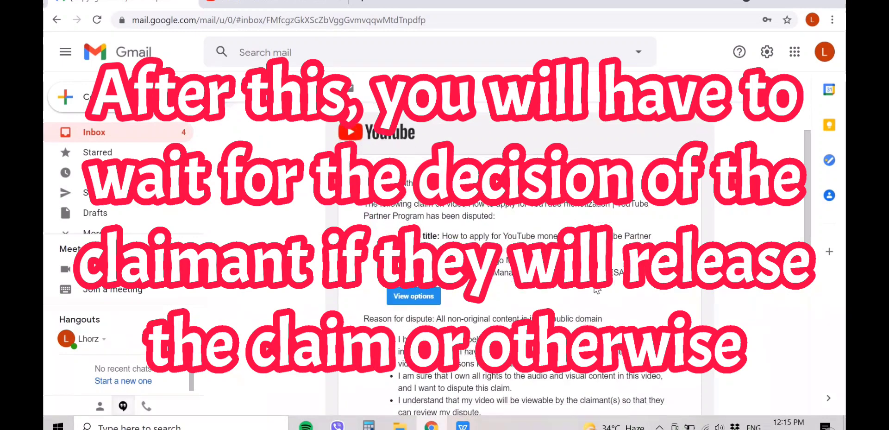
pyautogui.scroll(-2, 597, 290)
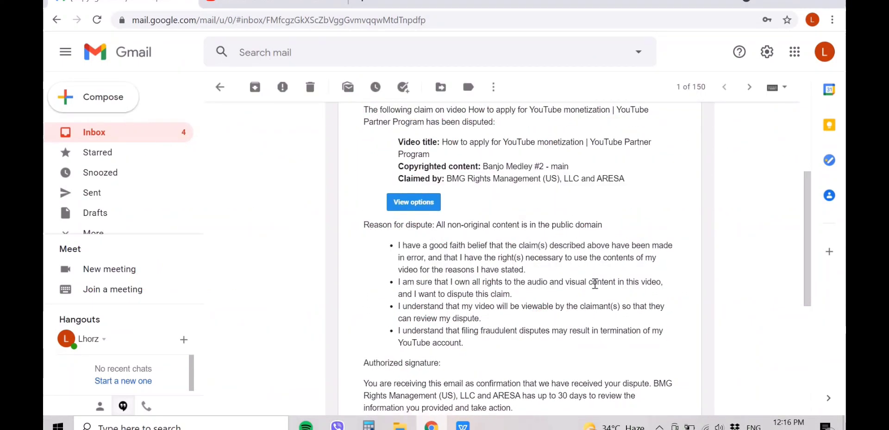
pyautogui.scroll(-1, 595, 284)
pyautogui.scroll(-3, 595, 283)
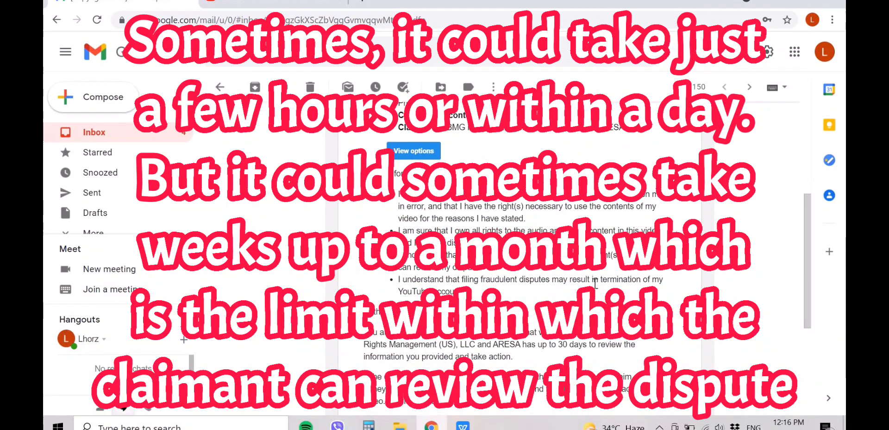
pyautogui.scroll(-2, 594, 285)
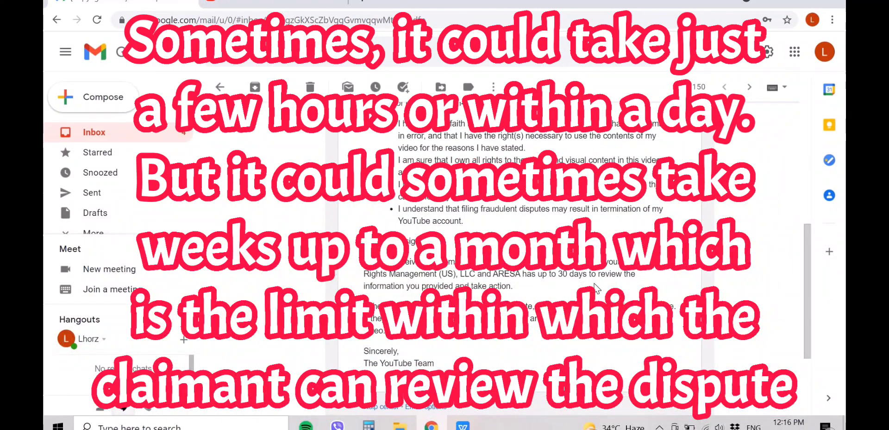
pyautogui.scroll(5, 595, 283)
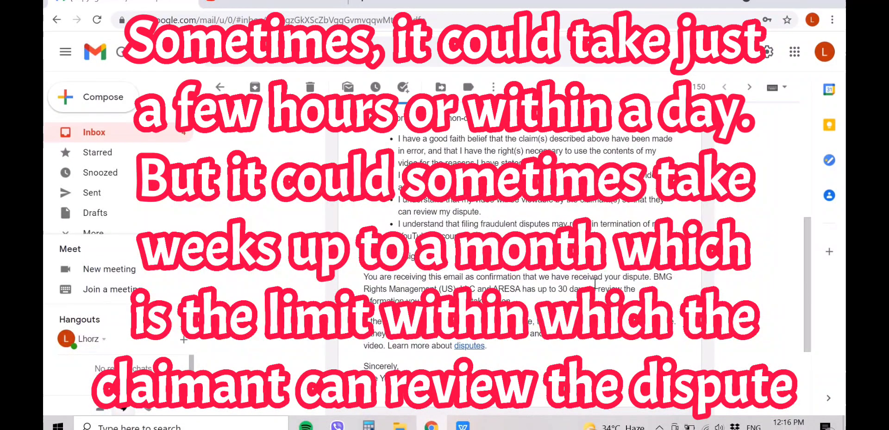
pyautogui.scroll(3, 596, 287)
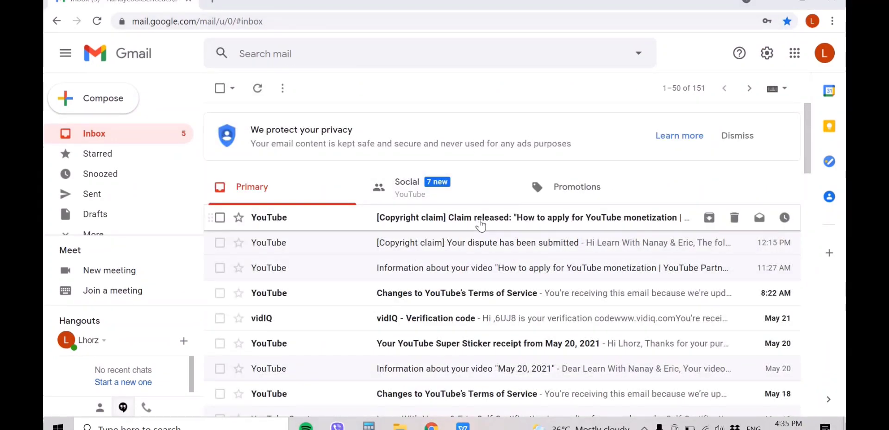
# - Open the YouTube email "[Copyright claim] Claim released" about the disputed video and read the claimant's decision
pyautogui.click(480, 220)
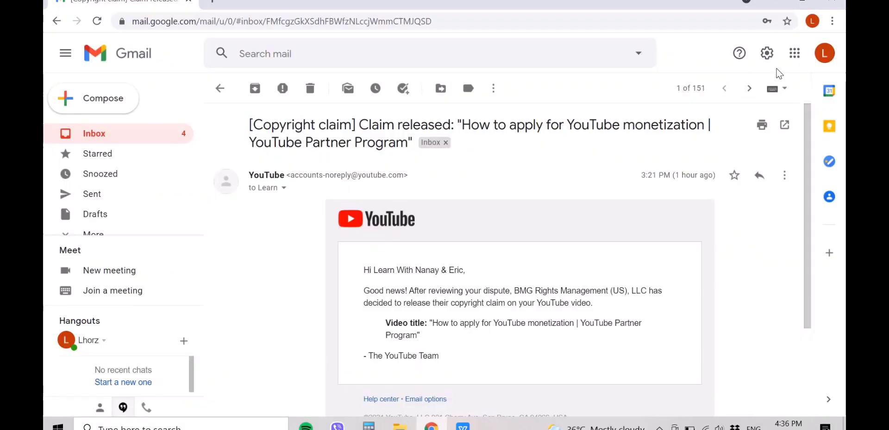
# - Switch from Gmail to YouTube and open the channel's content list in YouTube Studio
pyautogui.click(794, 53)
pyautogui.click(745, 166)
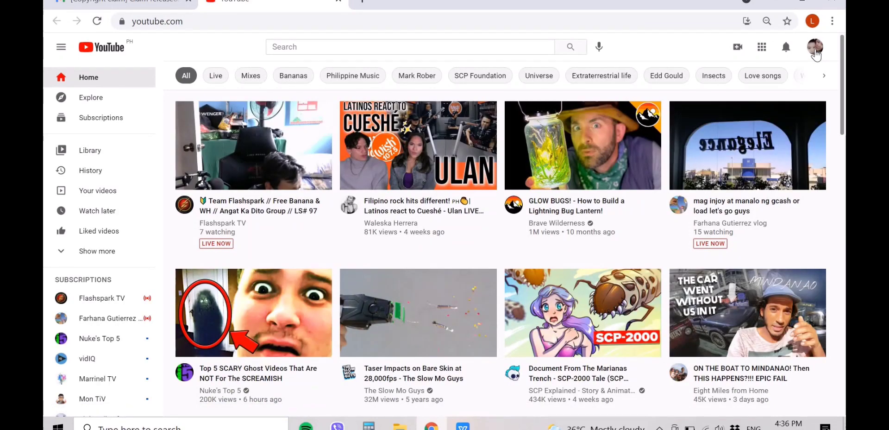
pyautogui.click(815, 47)
pyautogui.click(733, 157)
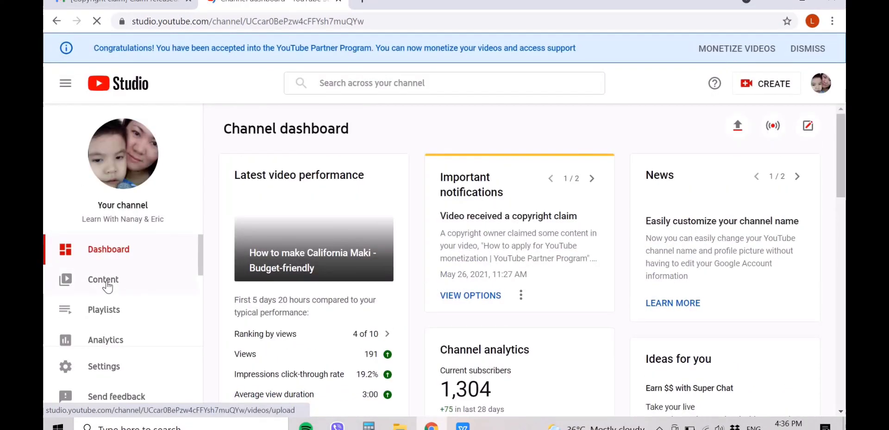
pyautogui.click(107, 285)
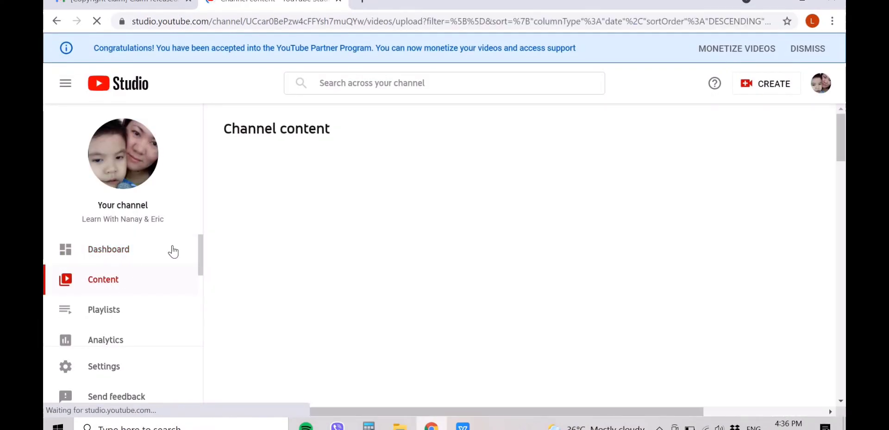